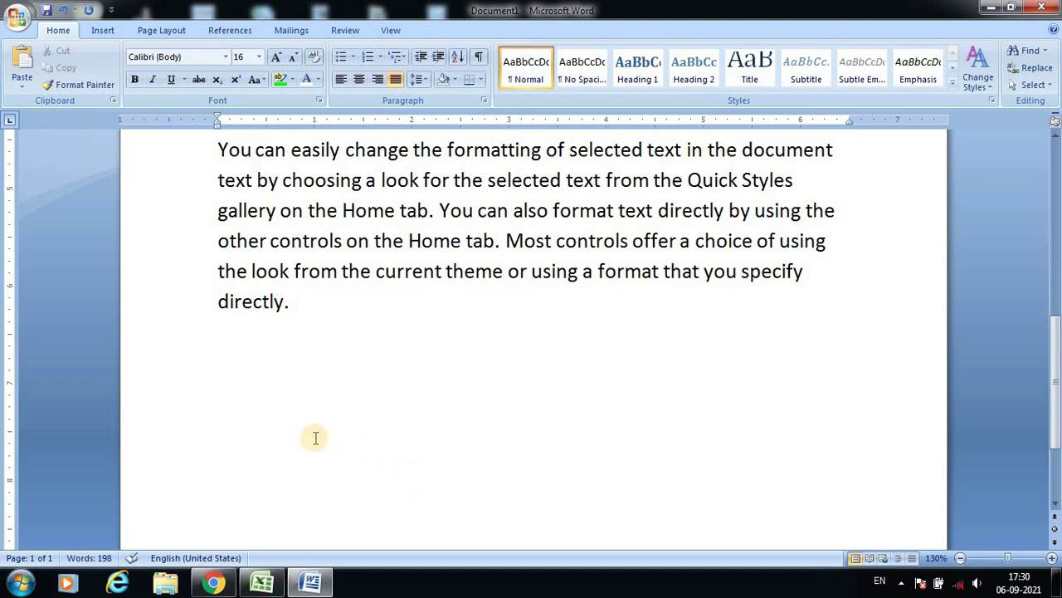
- Scroll up and highlight 'Styles gal-lery' to show the first paragraph's hyphenated break
scroll(315, 438, up, 3)
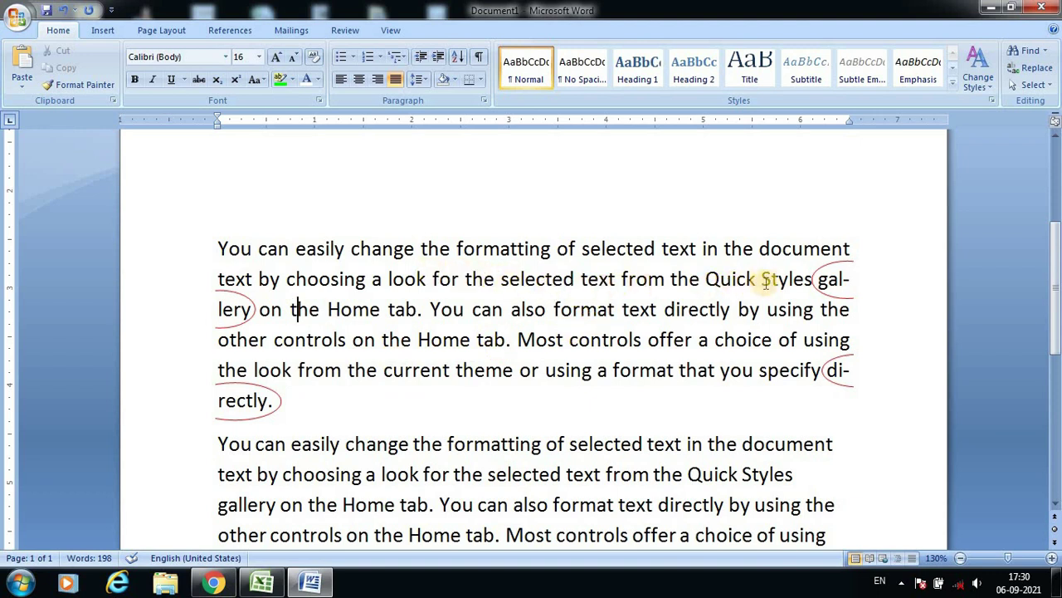
mouse_move(707, 280)
mouse_down()
mouse_move(806, 280)
mouse_move(270, 310)
mouse_up()
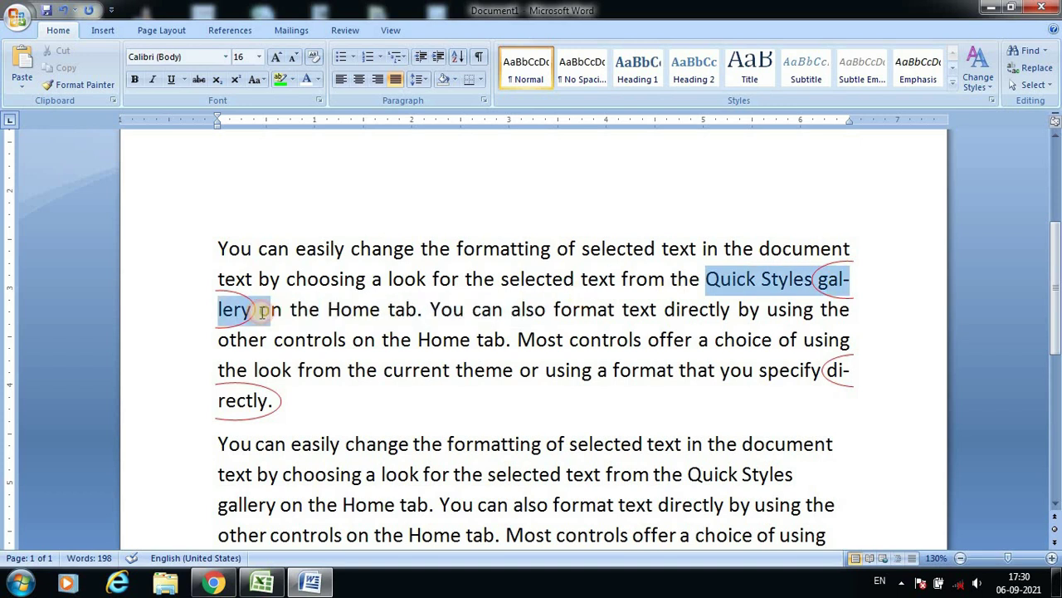
click(269, 310)
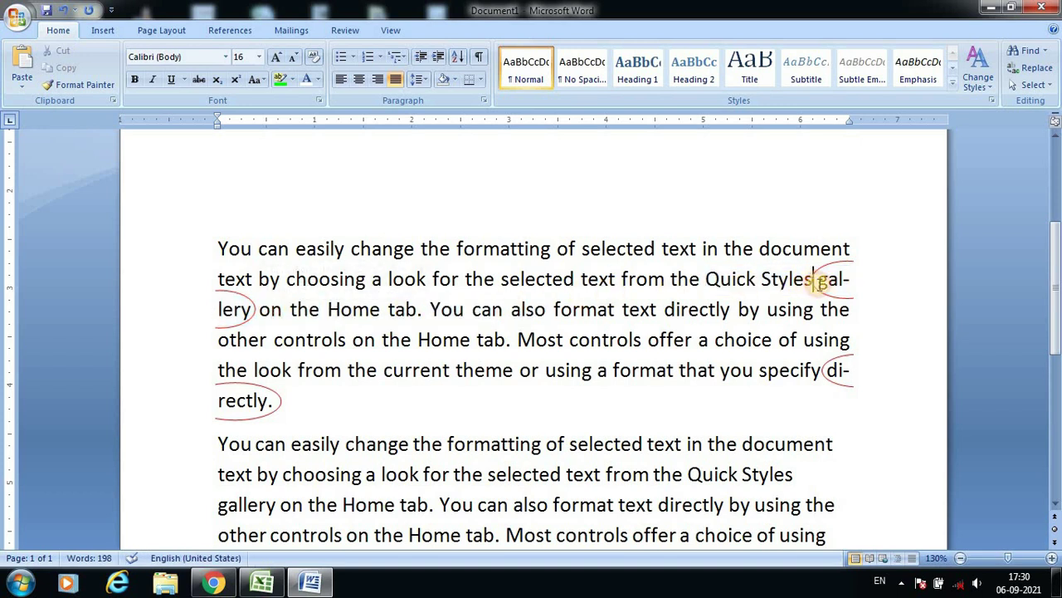
drag(815, 281, 264, 307)
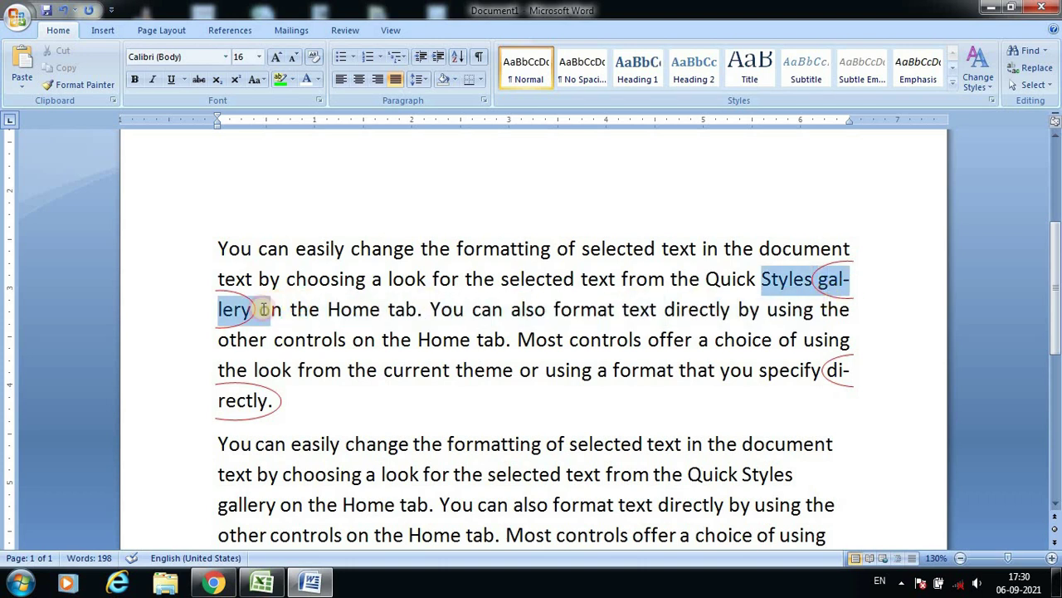
click(835, 281)
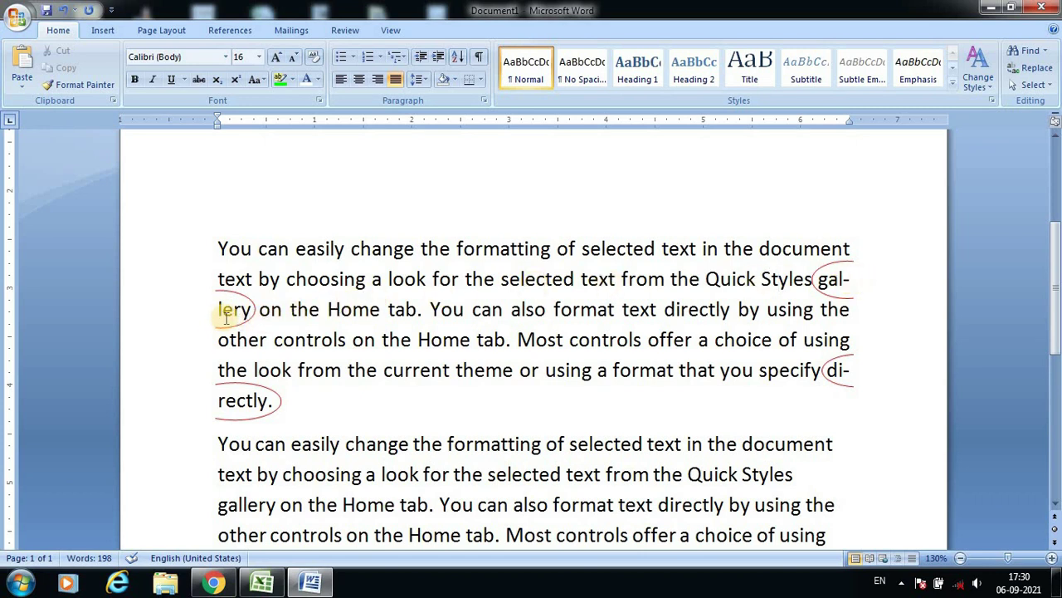
- Highlight the hyphenated 'di-rectly' break in the first paragraph
scroll(649, 293, down, 1)
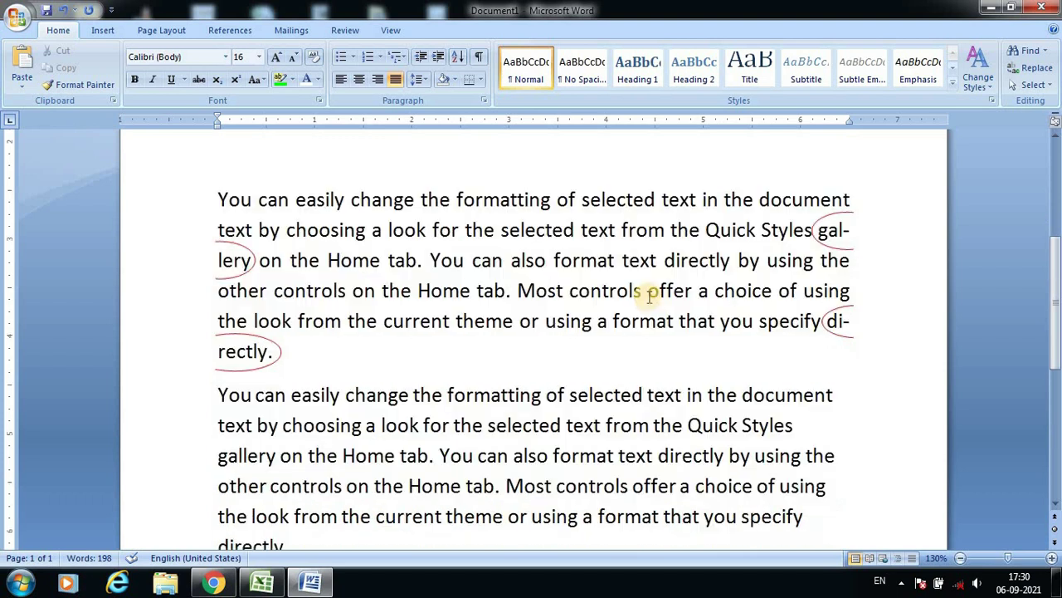
scroll(647, 291, down, 1)
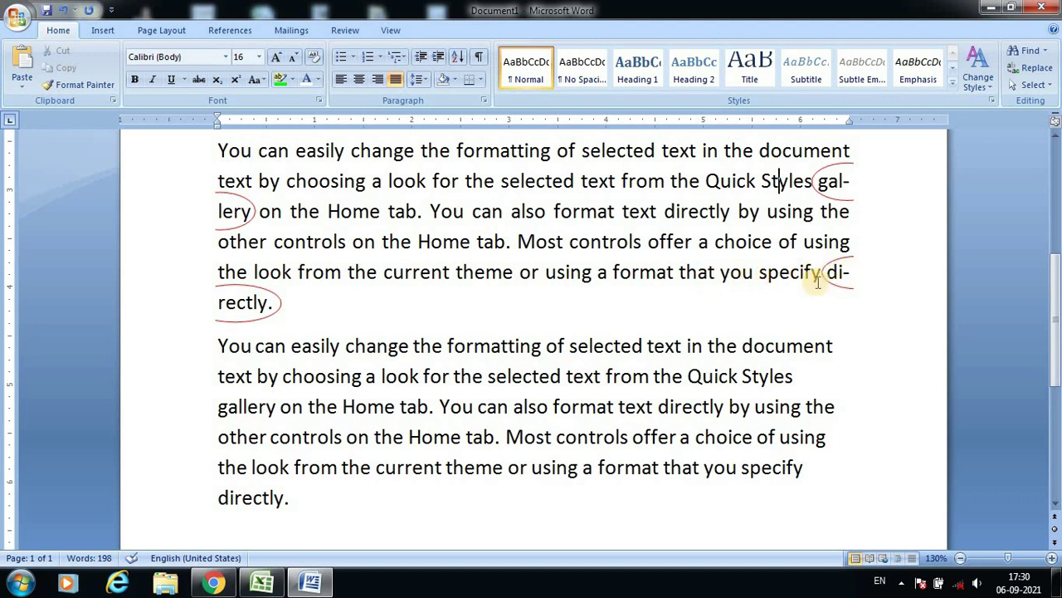
mouse_move(819, 281)
mouse_down()
mouse_move(308, 303)
mouse_move(207, 297)
mouse_move(823, 272)
mouse_up()
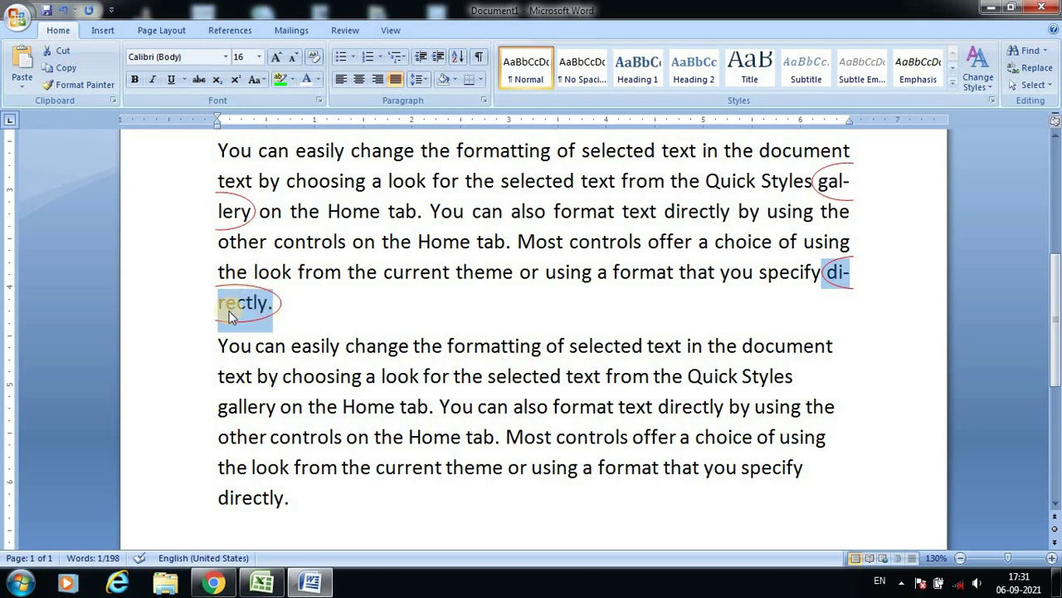
drag(284, 309, 301, 315)
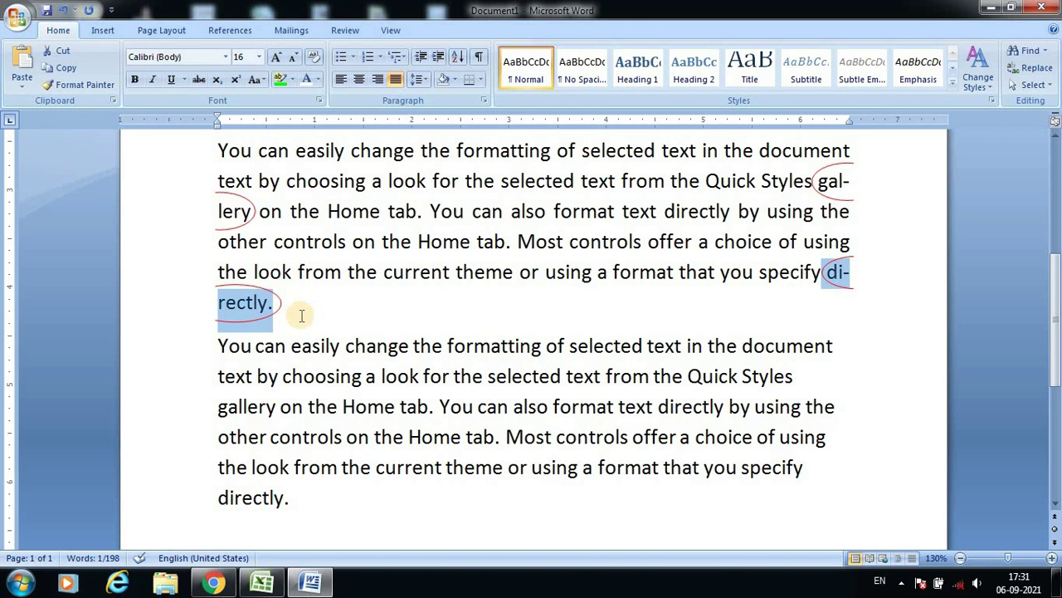
- Highlight 'Quick Styles' and the unbroken word 'gallery' in the second paragraph
scroll(332, 308, down, 1)
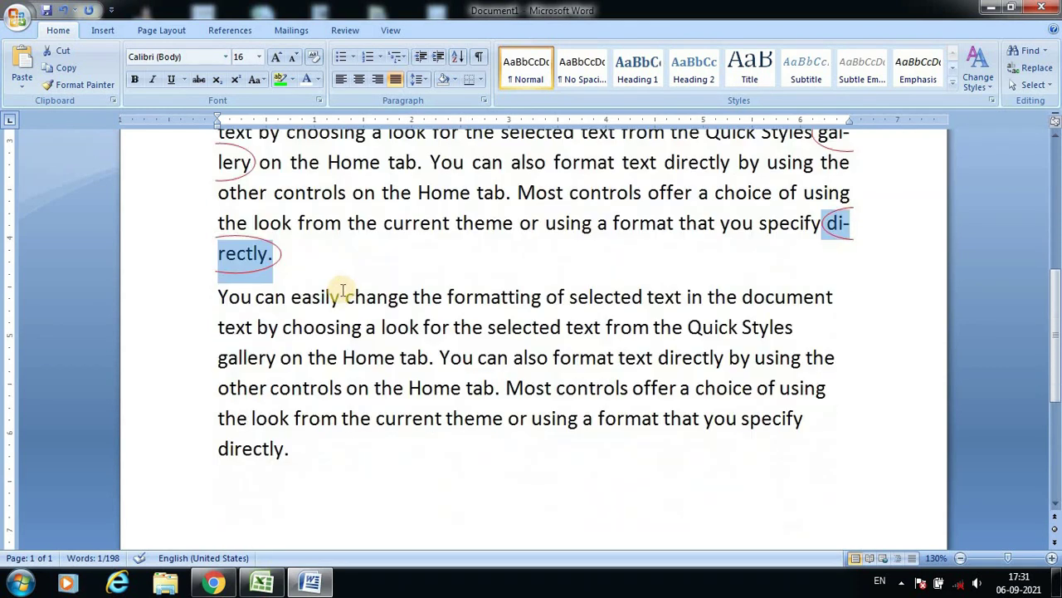
click(349, 329)
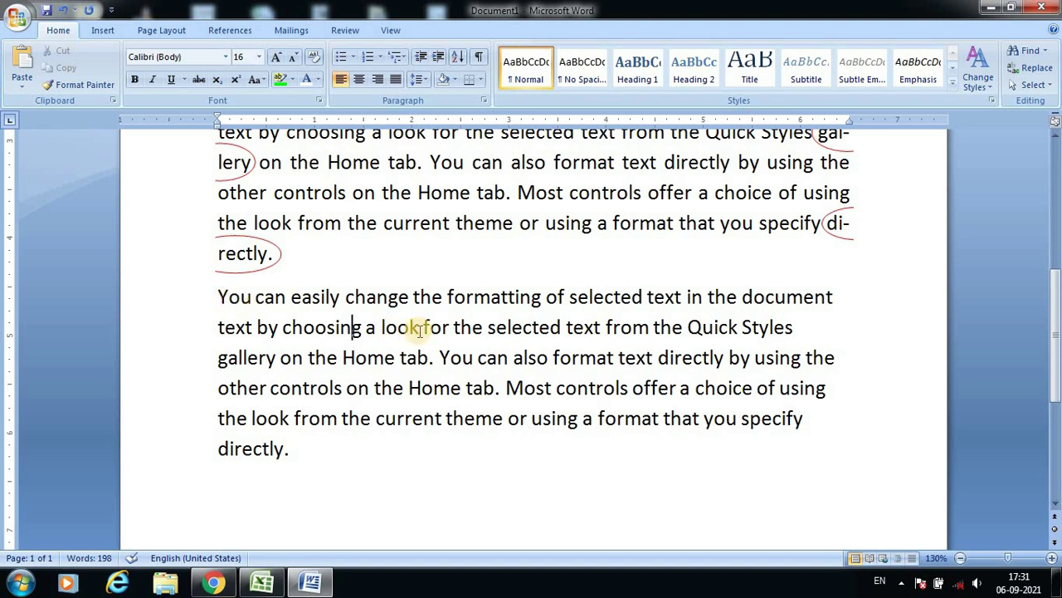
scroll(440, 340, up, 1)
drag(688, 376, 772, 376)
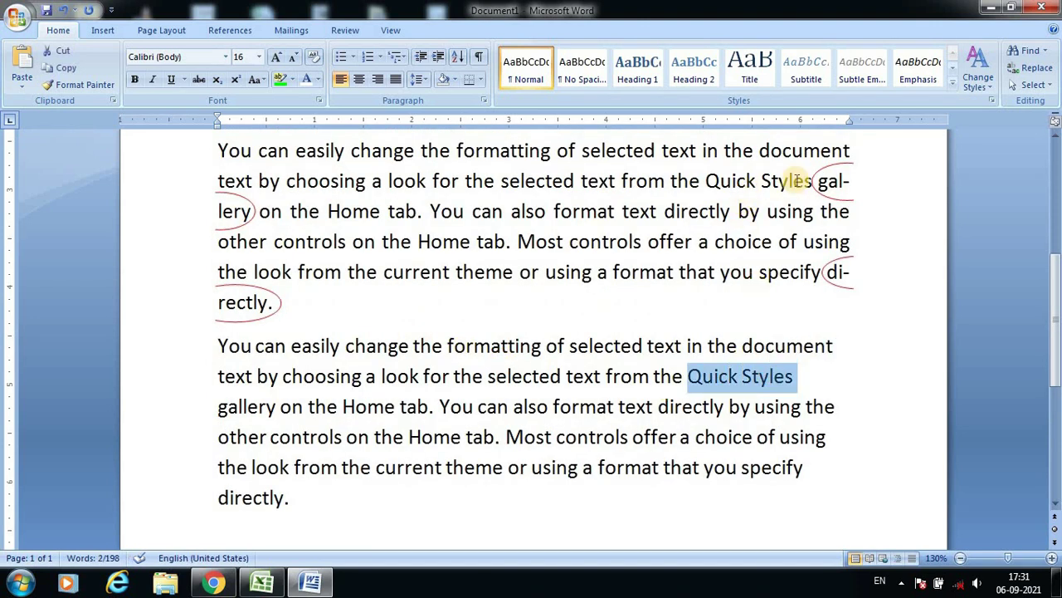
click(805, 375)
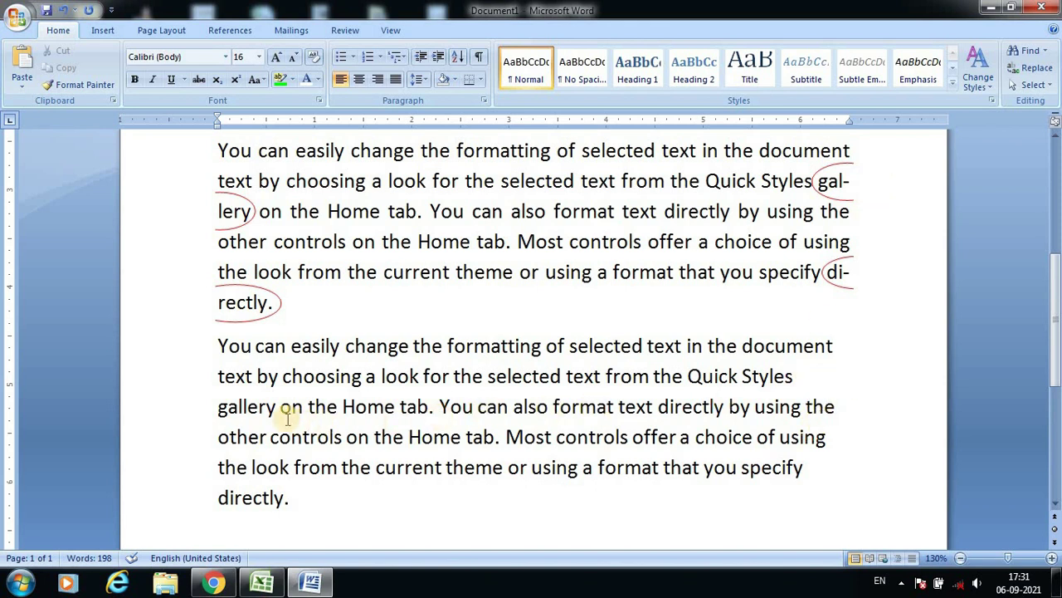
drag(275, 411, 214, 409)
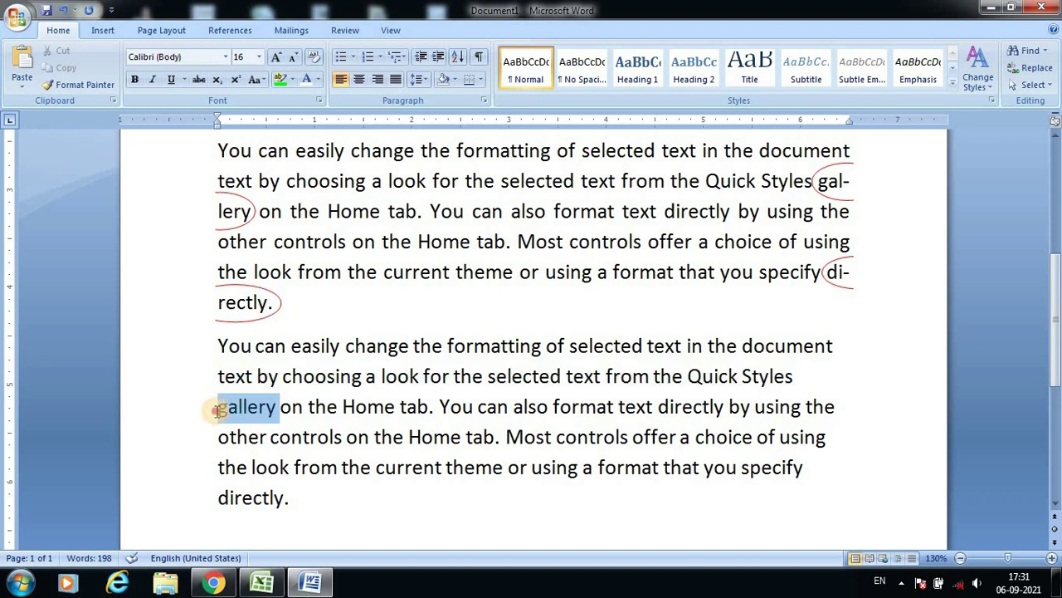
drag(215, 411, 659, 396)
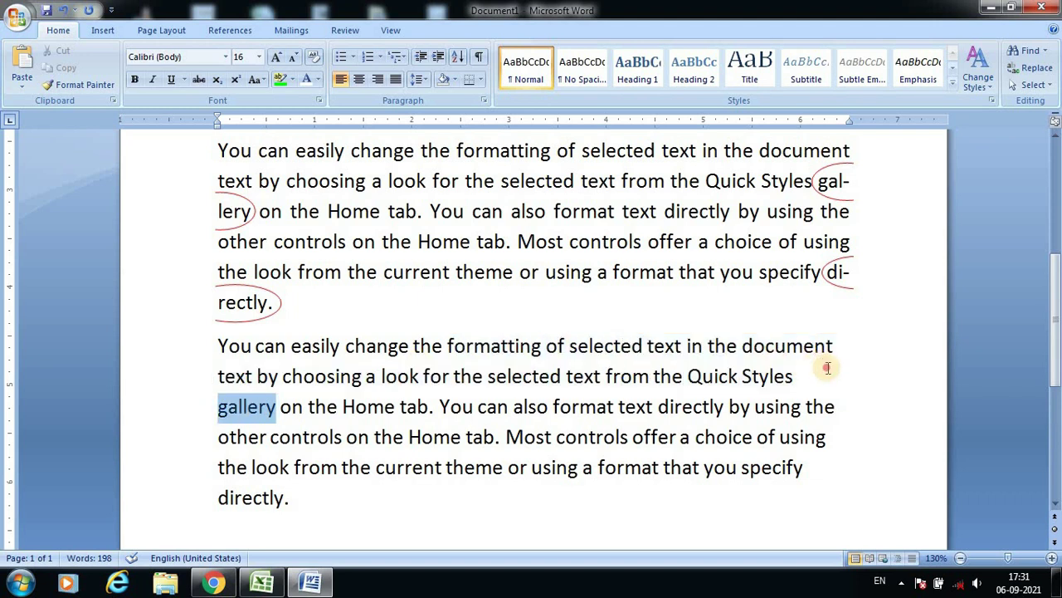
click(596, 406)
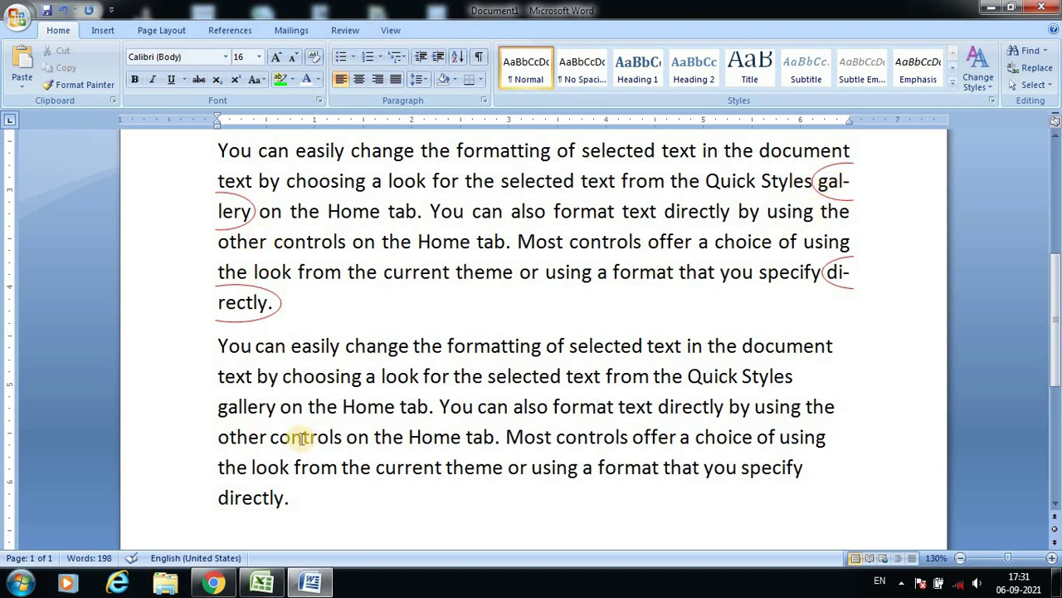
drag(275, 413, 231, 417)
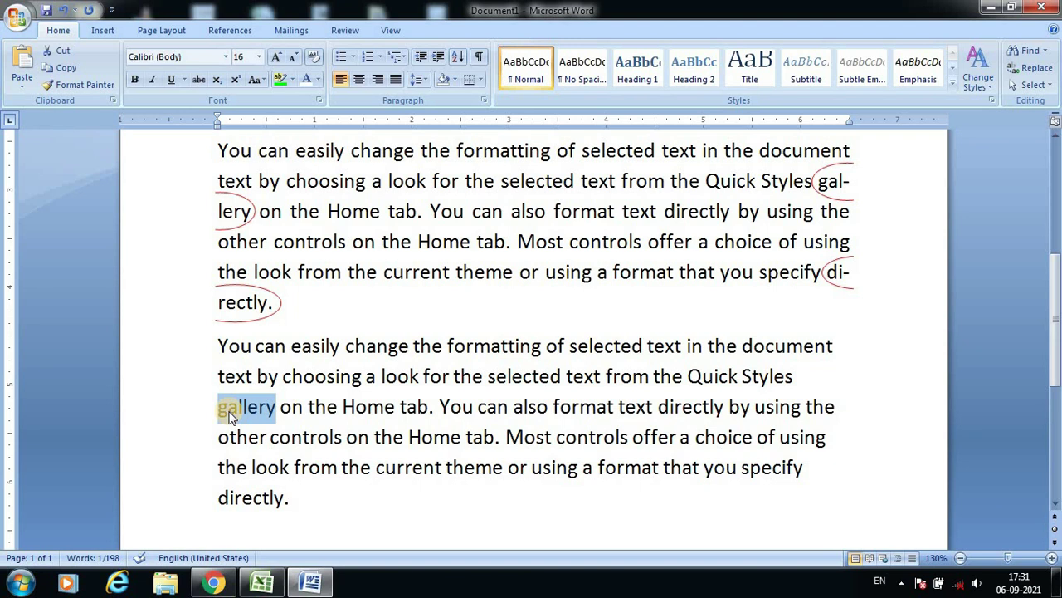
- Highlight the unbroken 'directly', then select the whole second paragraph
scroll(705, 425, down, 1)
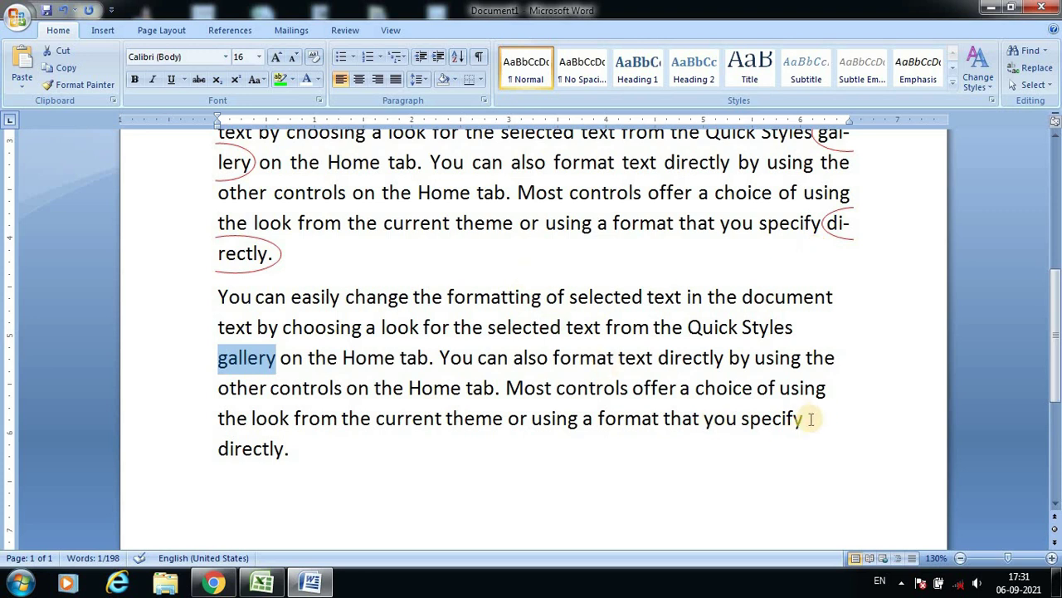
click(809, 420)
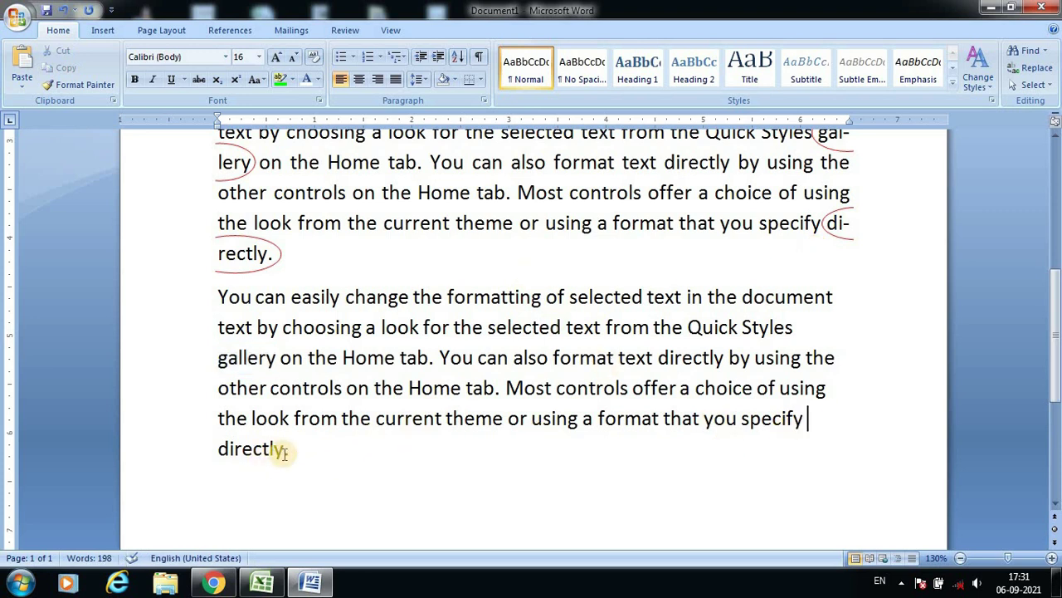
drag(270, 453, 214, 451)
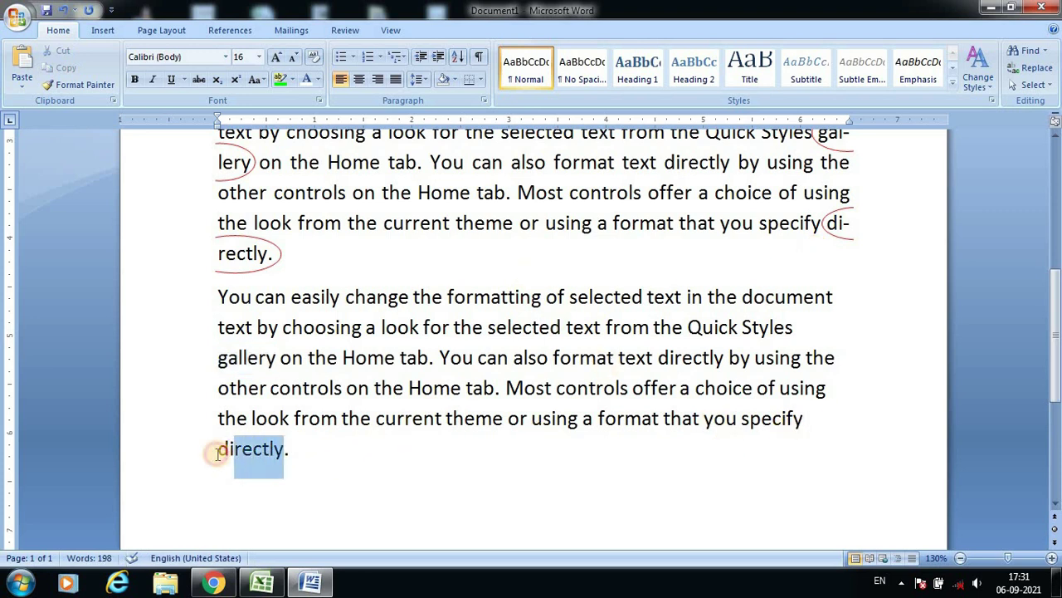
click(291, 357)
drag(219, 296, 448, 453)
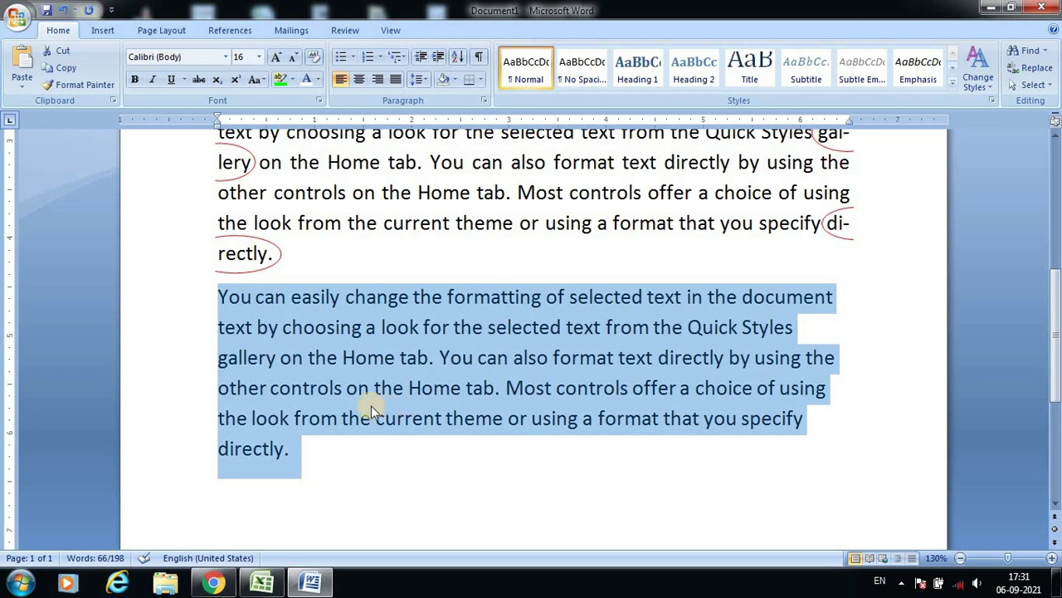
- Apply Justify to the second paragraph and check its final word 'directly'
click(393, 80)
click(554, 361)
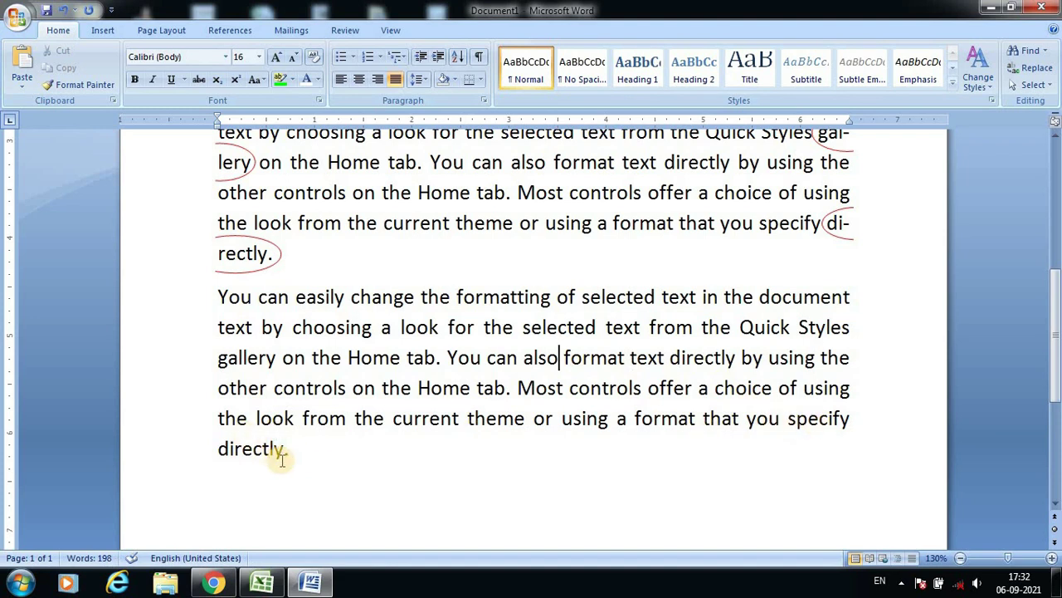
drag(290, 451, 219, 451)
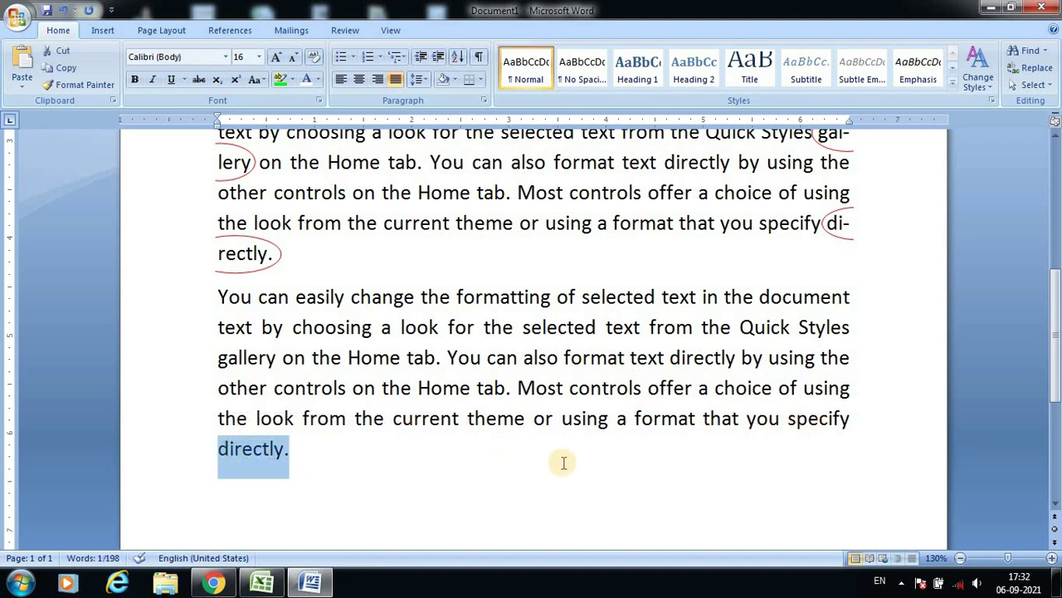
click(508, 355)
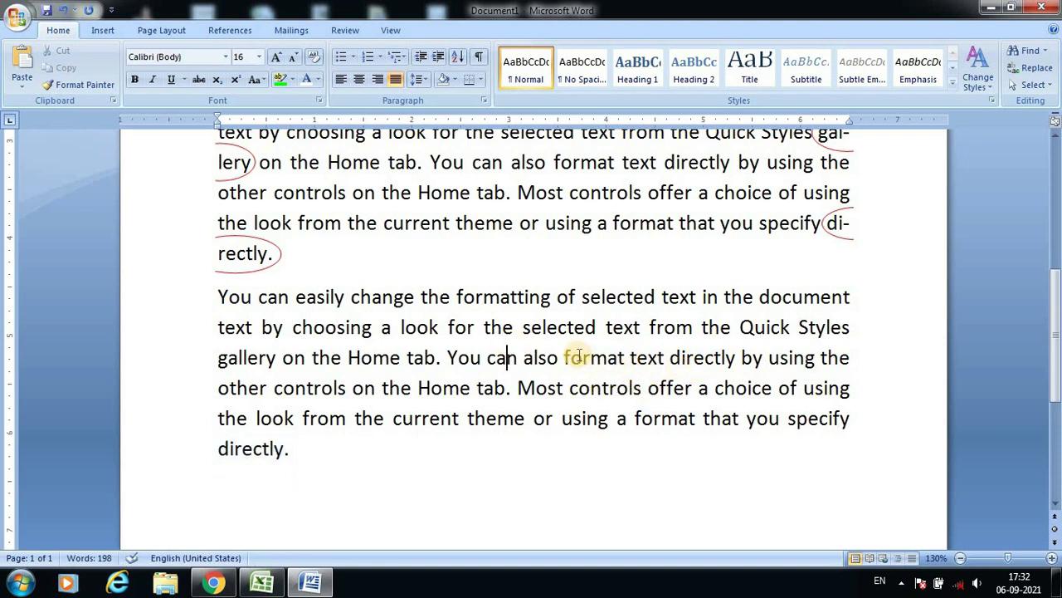
- Inspect the widened space after 'the' on the justified paragraph's second line
double_click(514, 330)
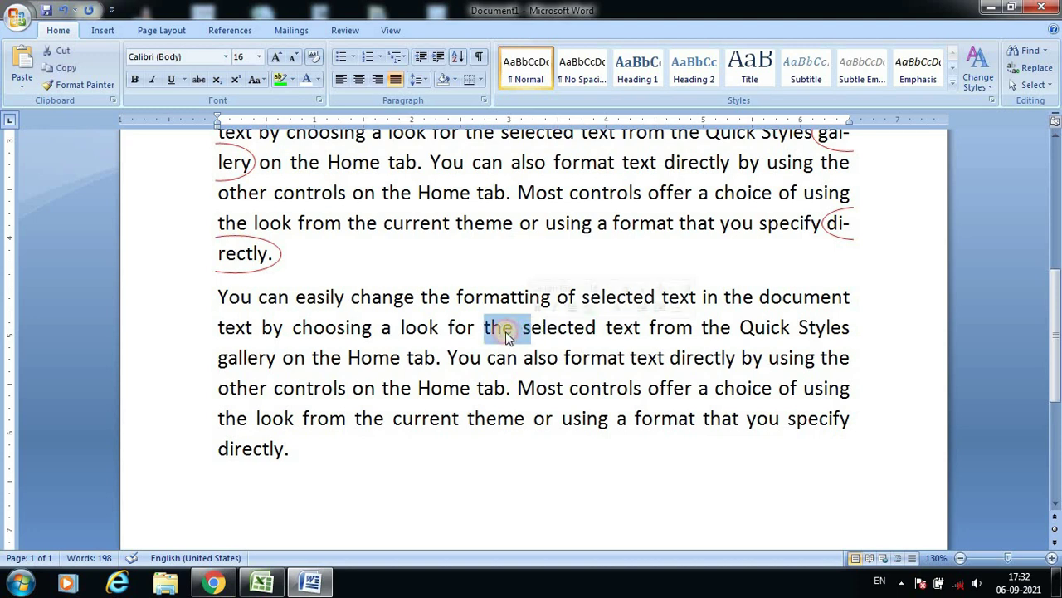
click(503, 328)
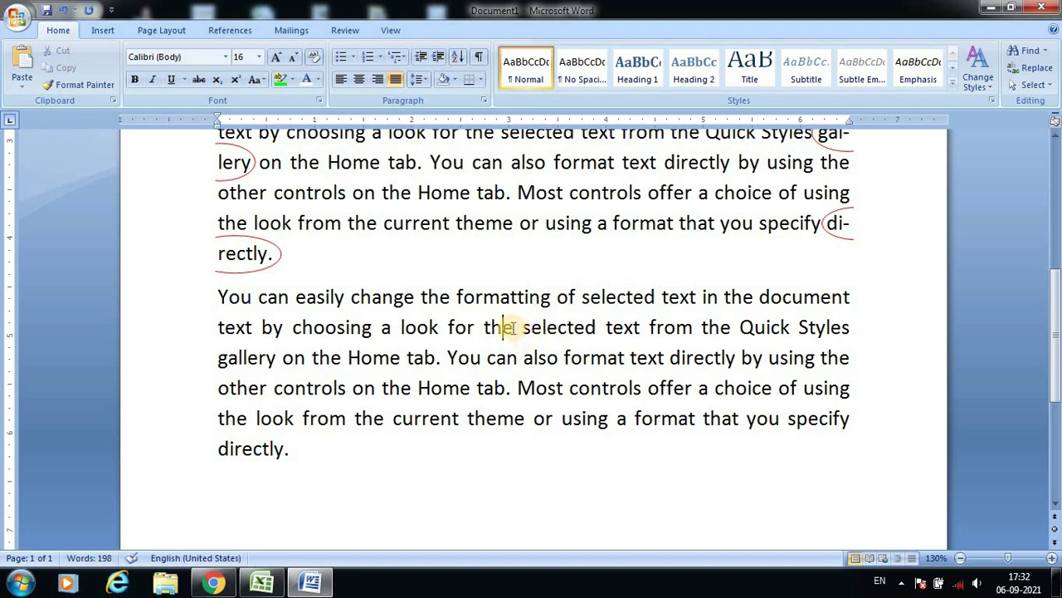
drag(513, 328, 482, 329)
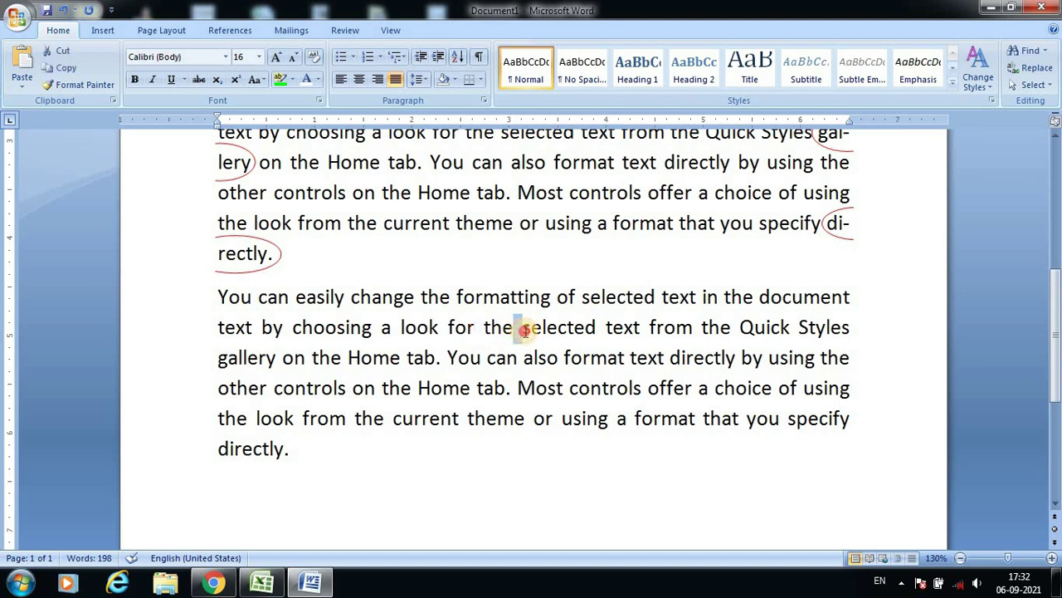
click(524, 358)
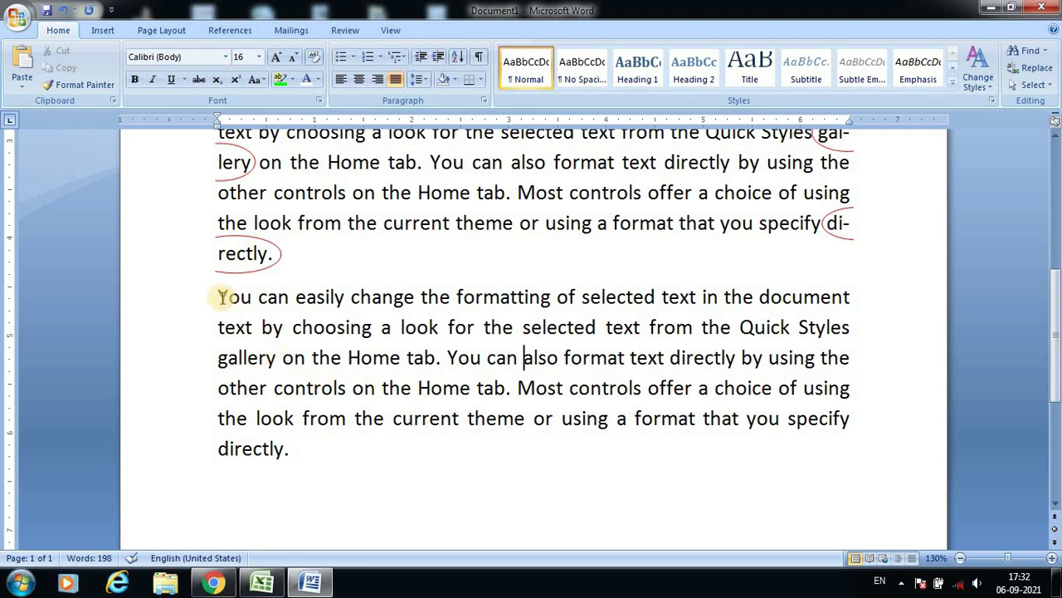
- Select the second paragraph and show the Page Layout tab's hyphenation tools
drag(223, 297, 307, 450)
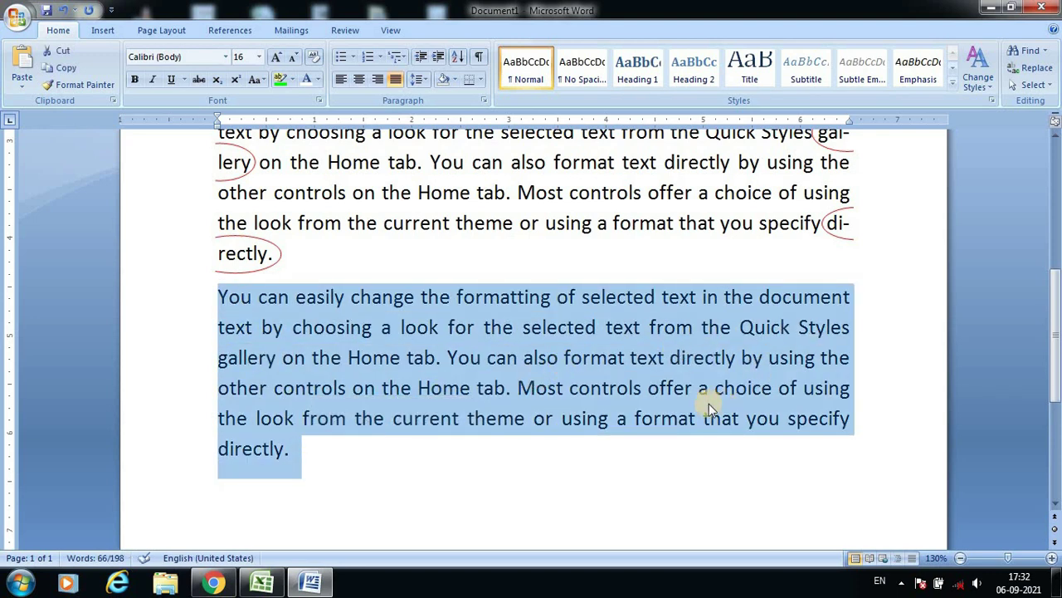
click(162, 31)
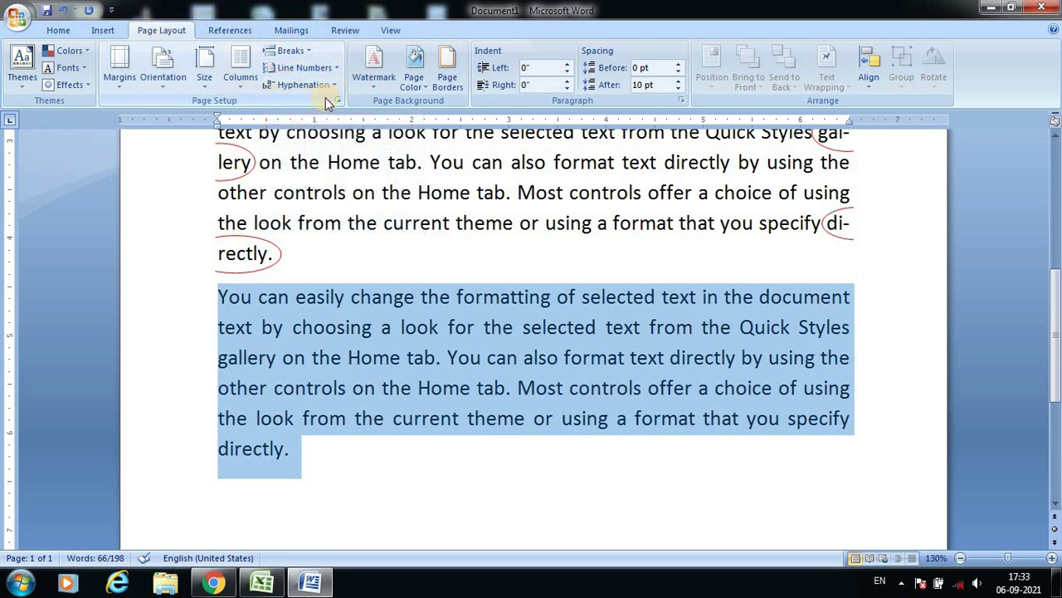
key(super+equal)
text(=)
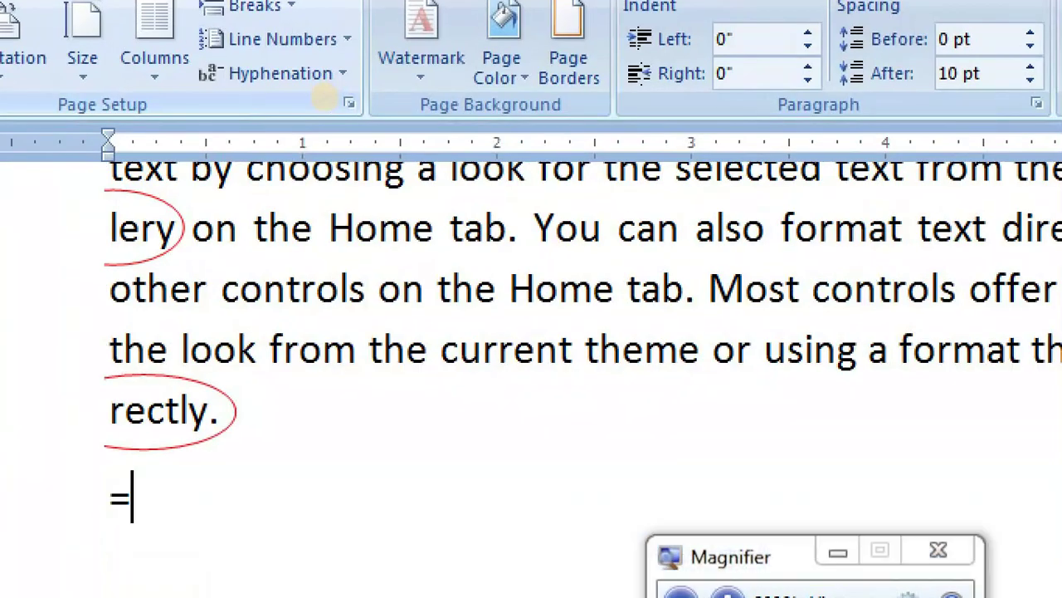
text(=)
- Remove the stray '==' characters, restore the paragraph with Ctrl+Z, and magnify the hyphenation tools
key(BackSpace)
key(BackSpace)
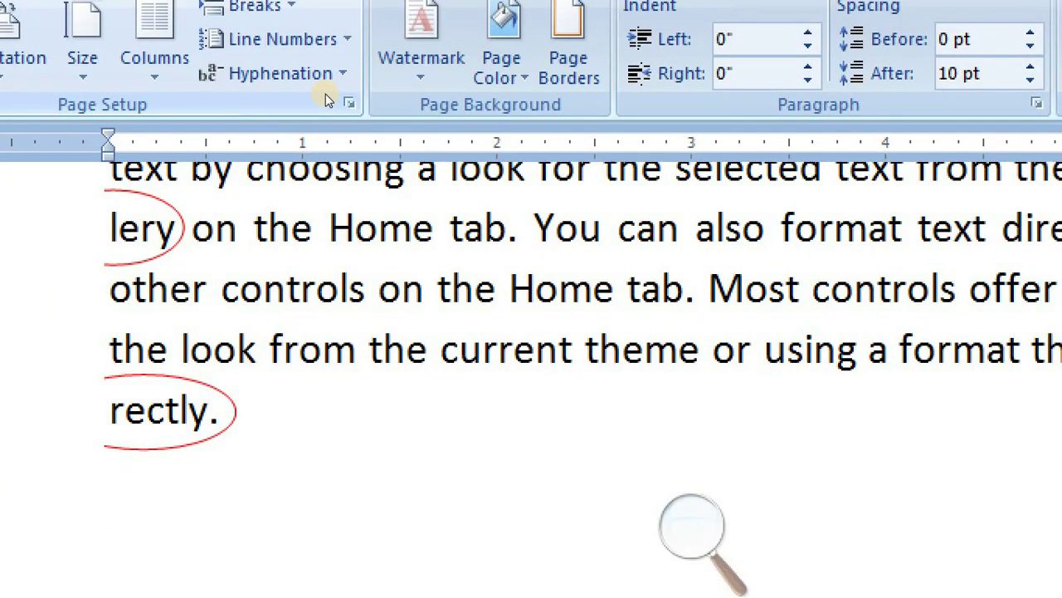
key(ctrl+z)
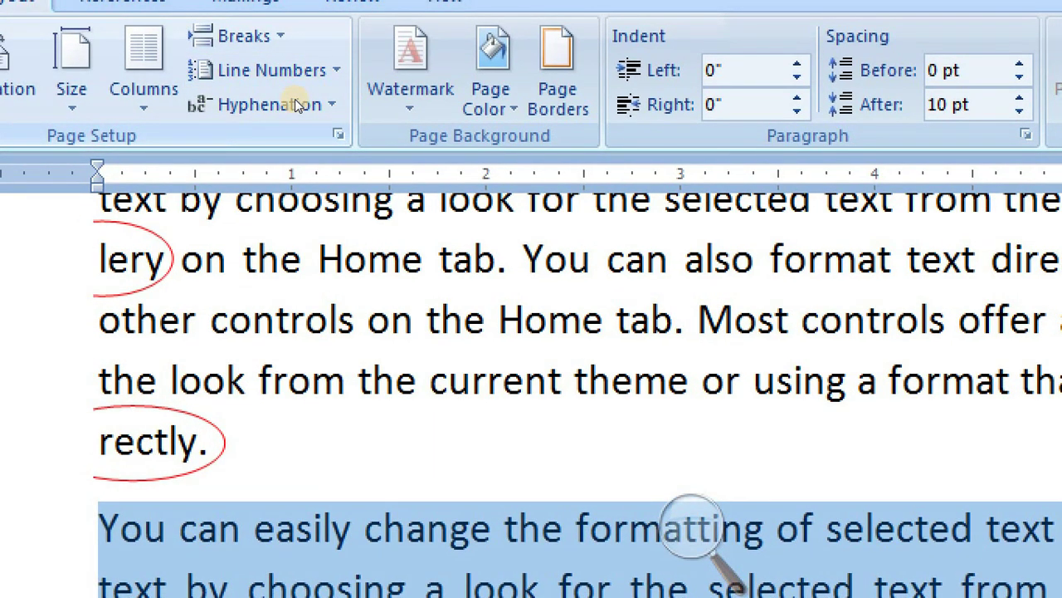
key(super+plus)
key(super+plus)
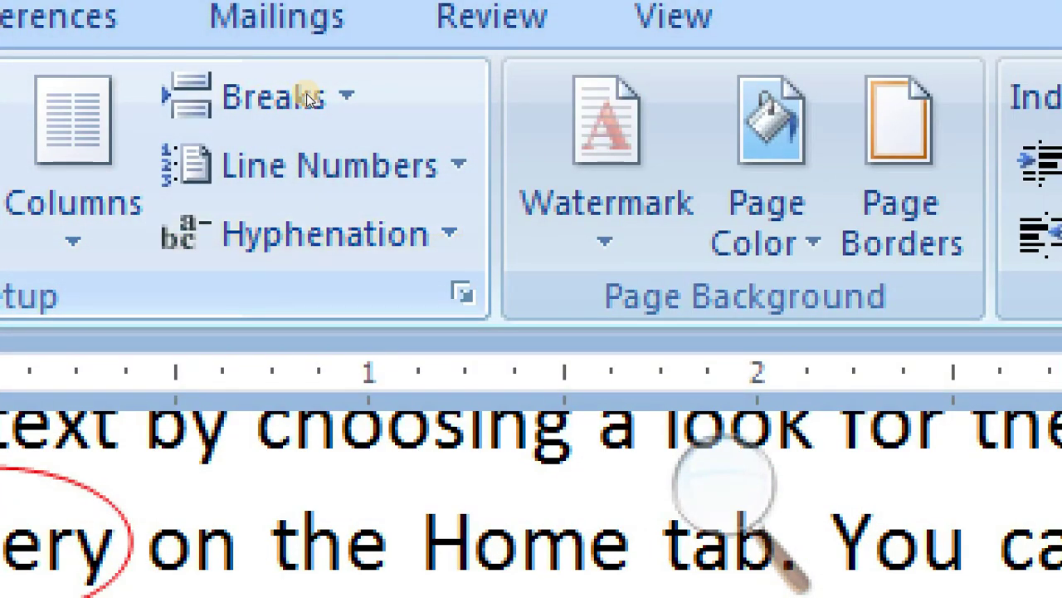
key(super+minus)
key(super+minus)
key(super+minus)
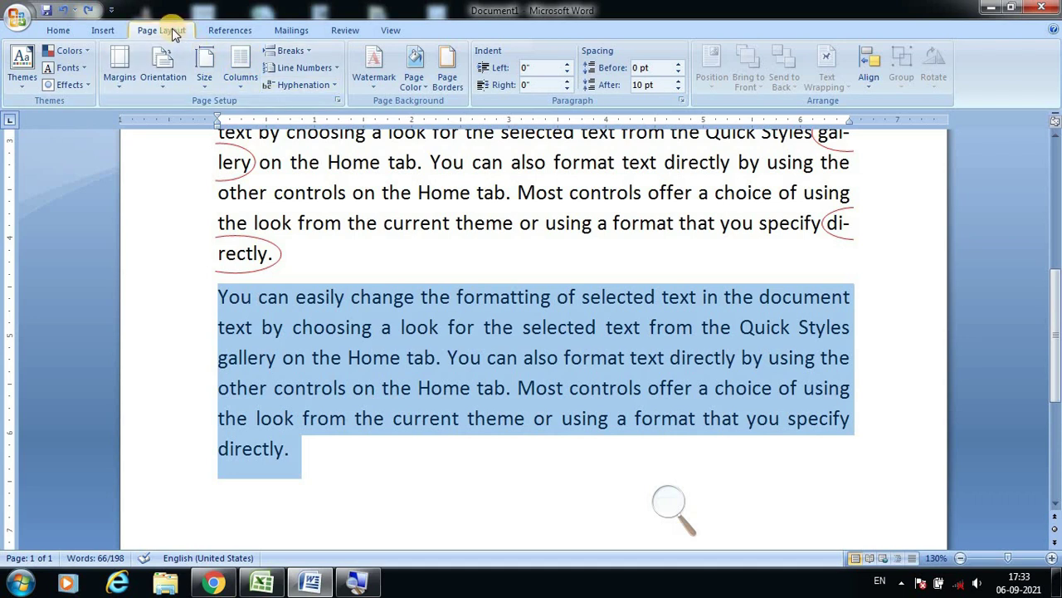
- Turn on Automatic hyphenation and verify the new 'gal-lery' and 'di-rectly' breaks
click(319, 86)
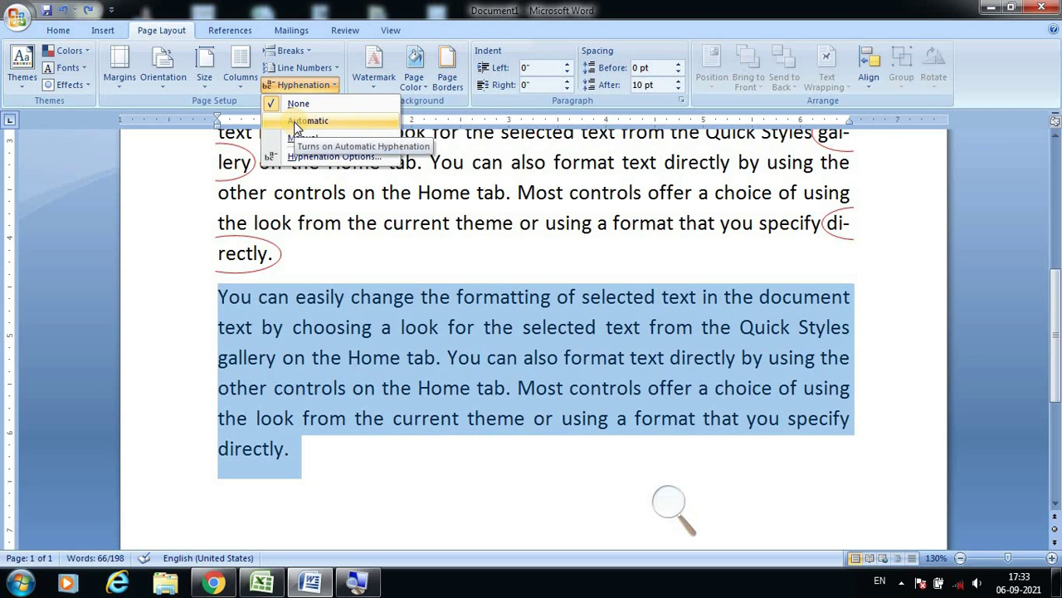
click(294, 121)
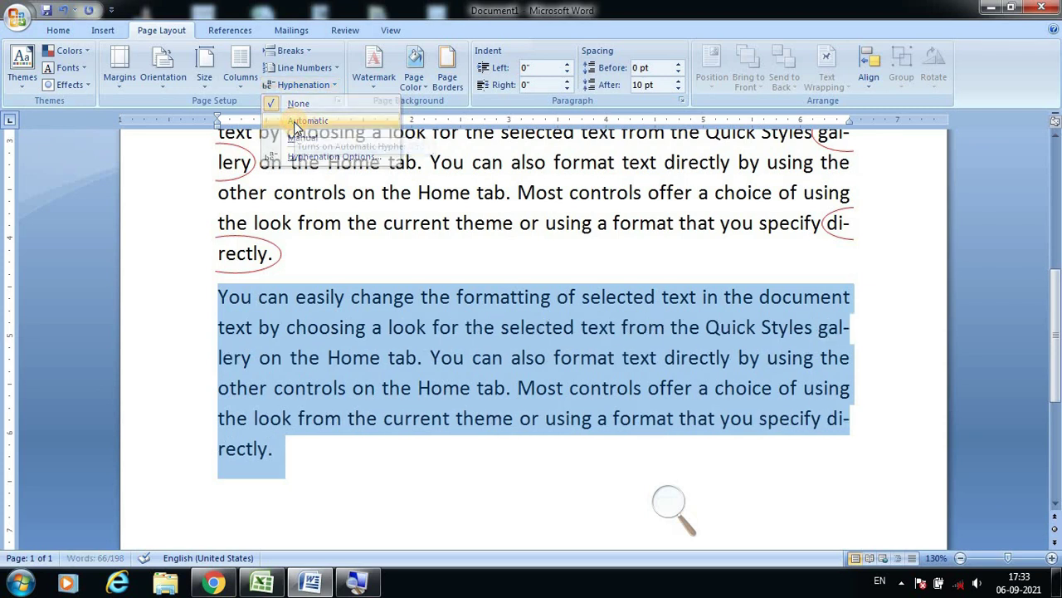
click(848, 330)
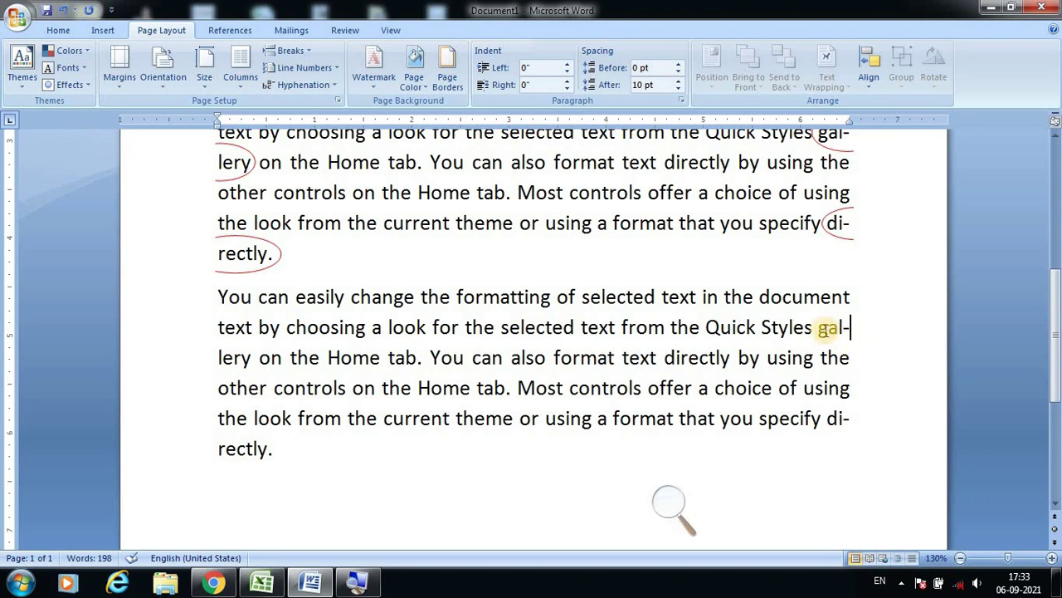
drag(828, 328, 863, 328)
drag(855, 419, 837, 419)
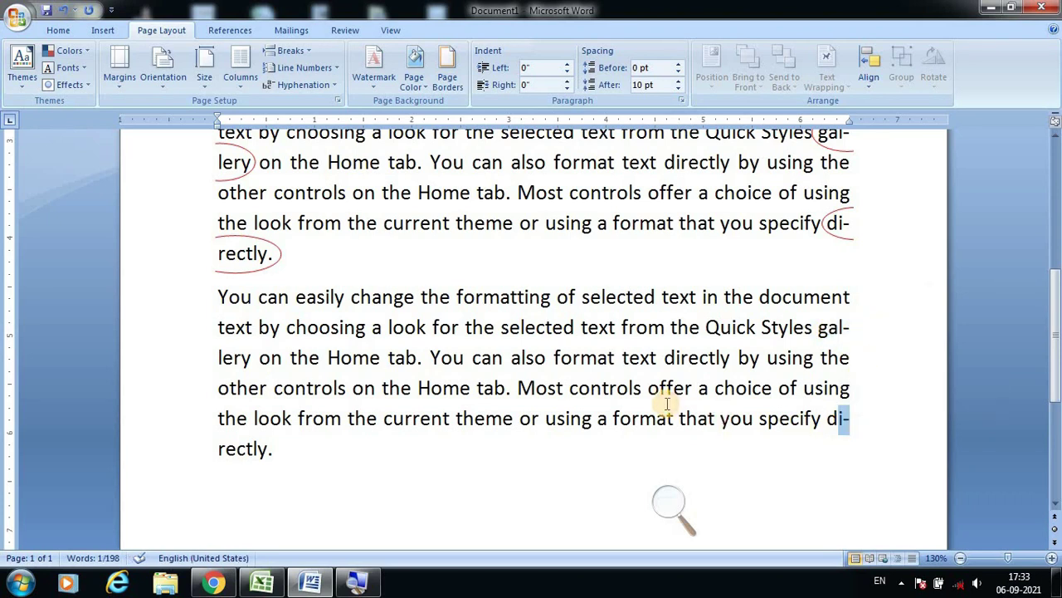
scroll(665, 408, down, 1)
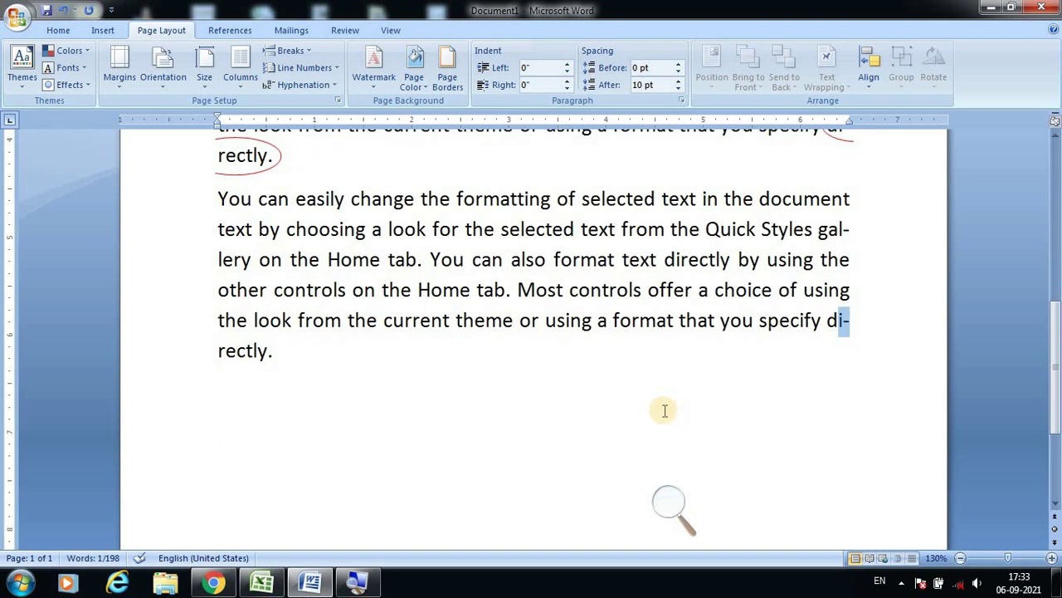